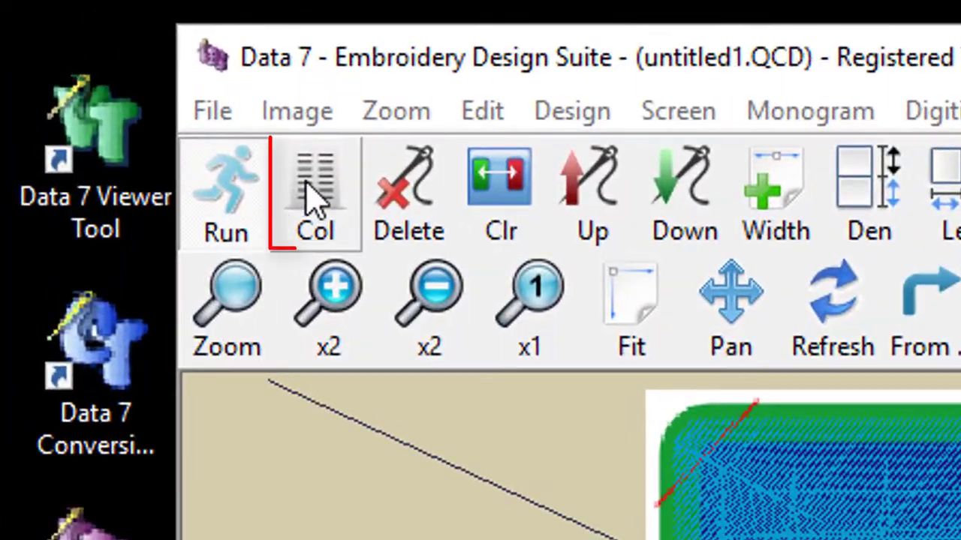
# - Switch to column stitch and place the starting points at the lower-right inner corner of the green border
pyautogui.click(316, 207)
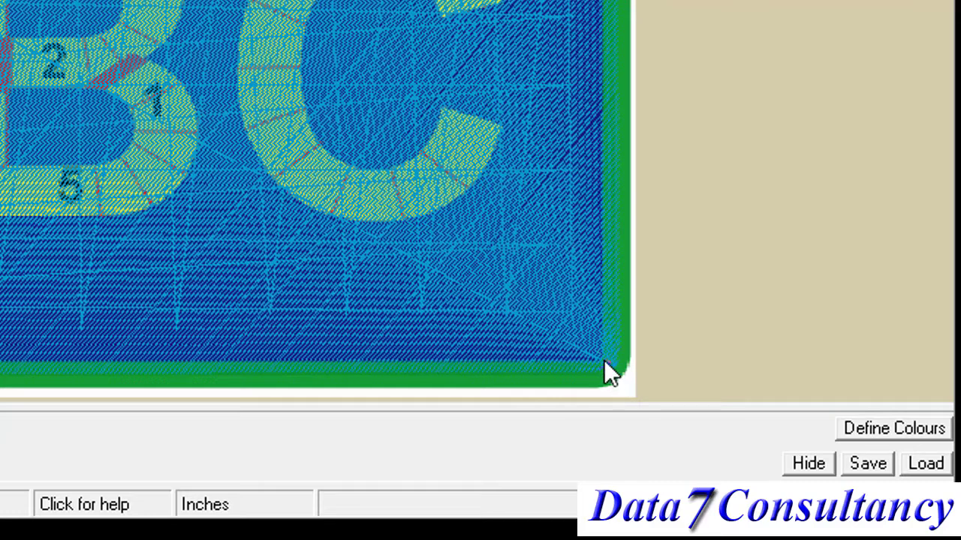
pyautogui.click(608, 362)
pyautogui.click(617, 359)
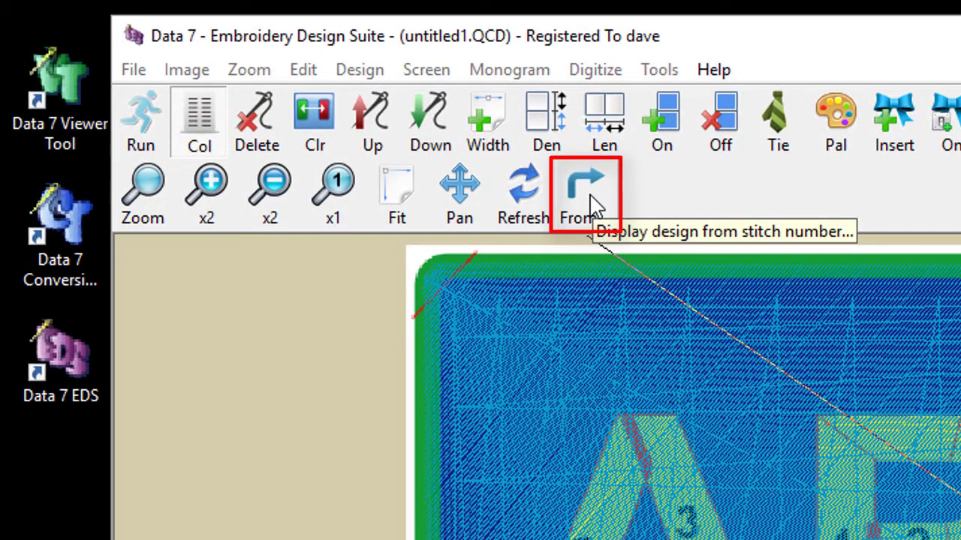
# - Display the design from stitch number 790 onward to hide the earlier background stitching
pyautogui.click(591, 201)
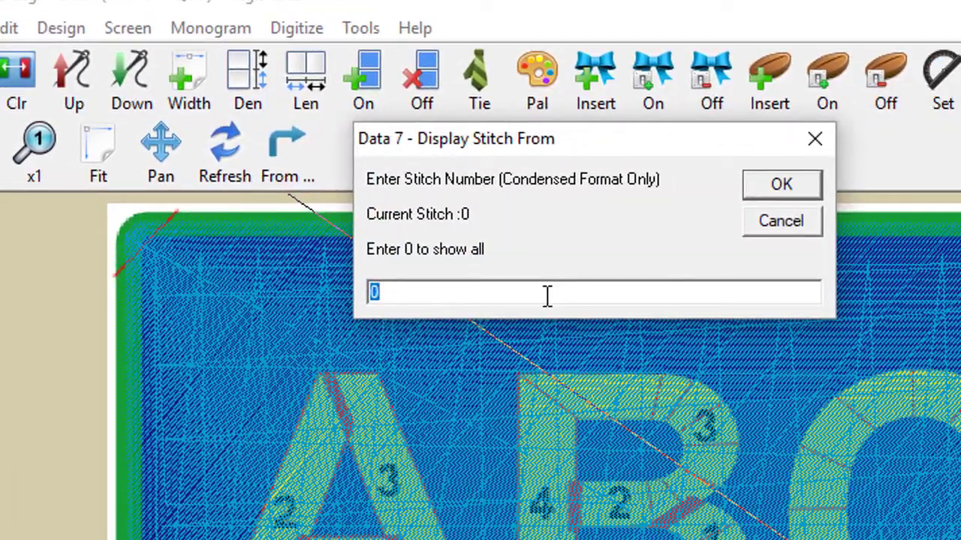
pyautogui.write('9')
pyautogui.press('BackSpace')
pyautogui.write('7')
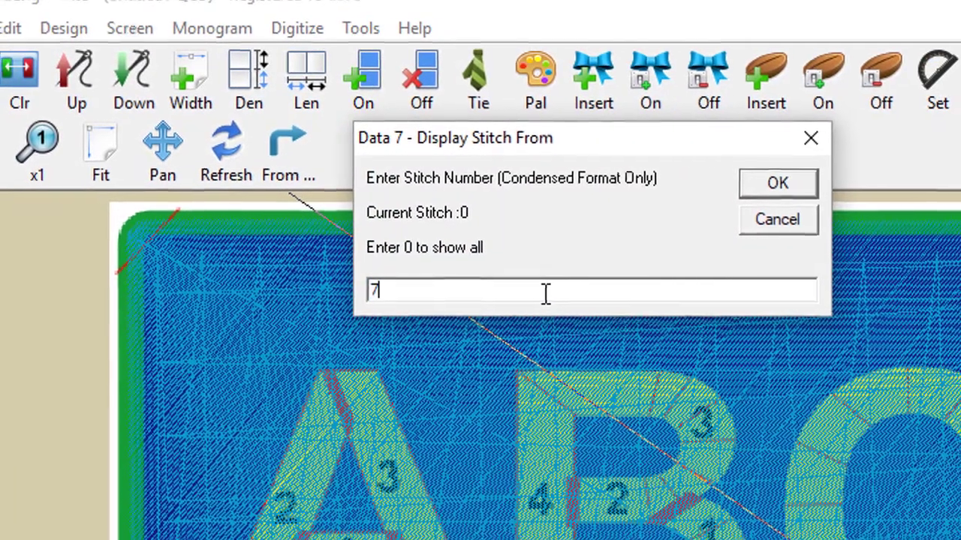
pyautogui.write('80')
pyautogui.press('Return')
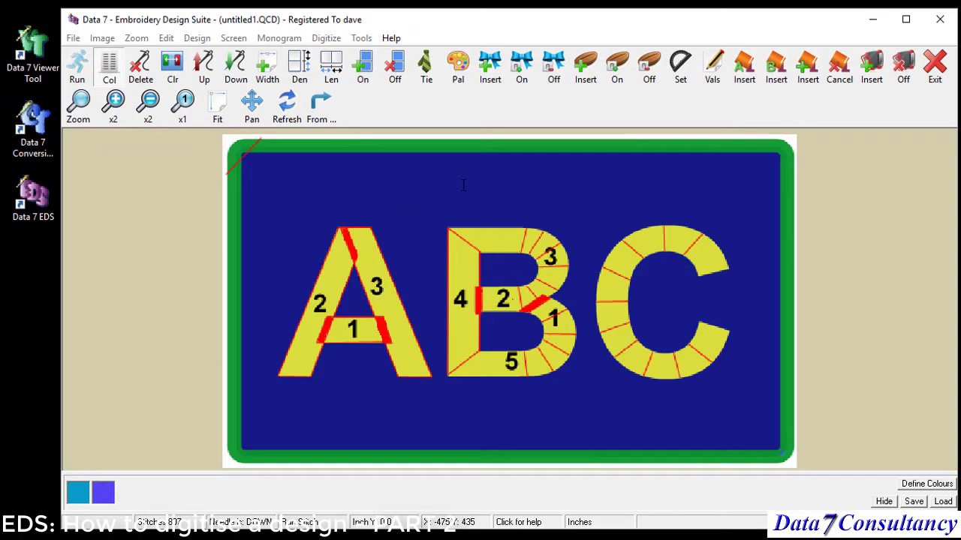
# - Digitise column stitches around the lower-right rounded corner and along the bottom edge of the green border
pyautogui.click(782, 452)
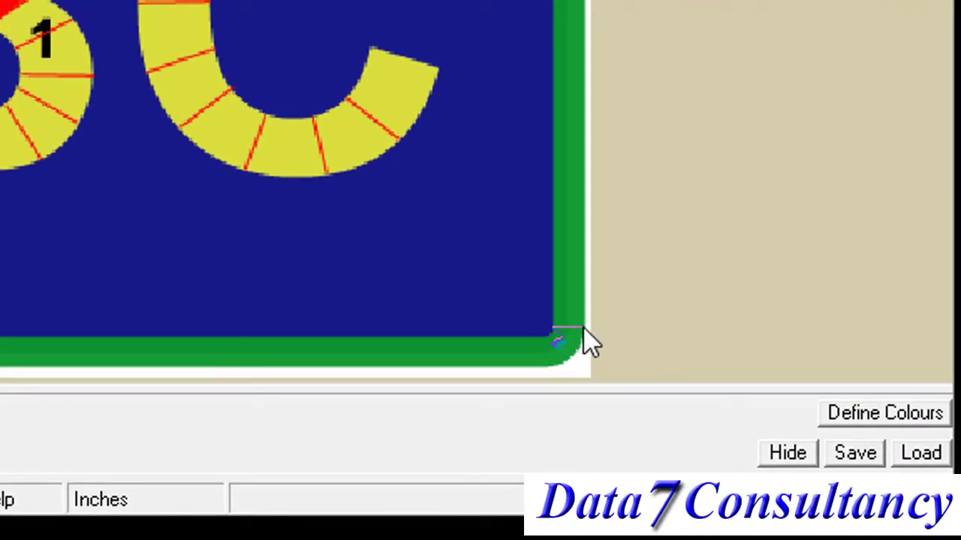
pyautogui.click(584, 329)
pyautogui.click(541, 367)
pyautogui.click(570, 354)
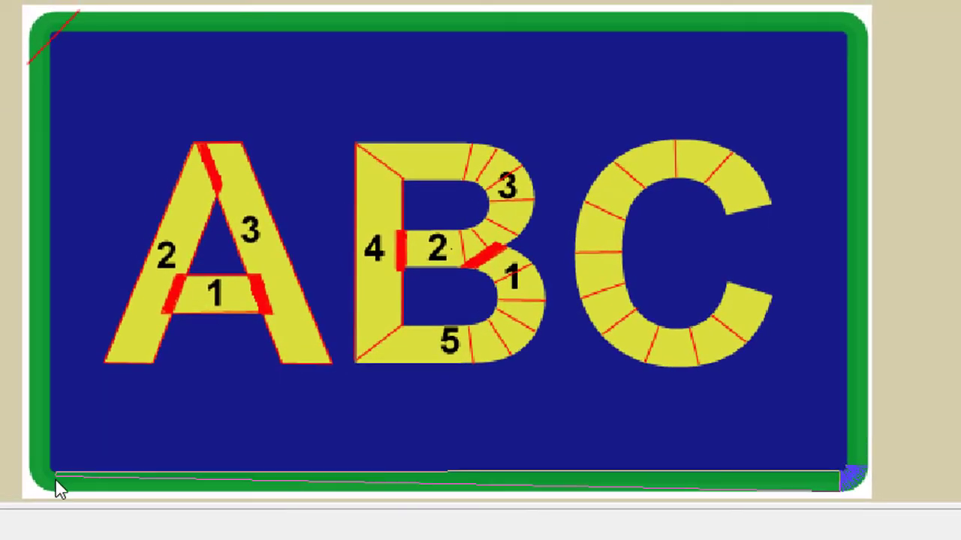
pyautogui.click(57, 500)
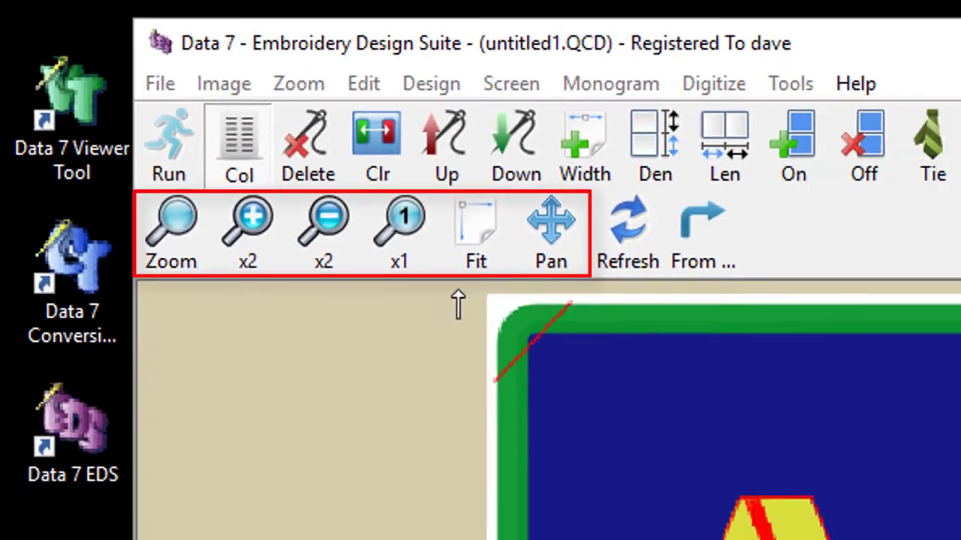
# - Complete the column stitching up the border's left edge and around its upper-left rounded corner
pyautogui.moveTo(595, 387); pyautogui.dragTo(822, 539)
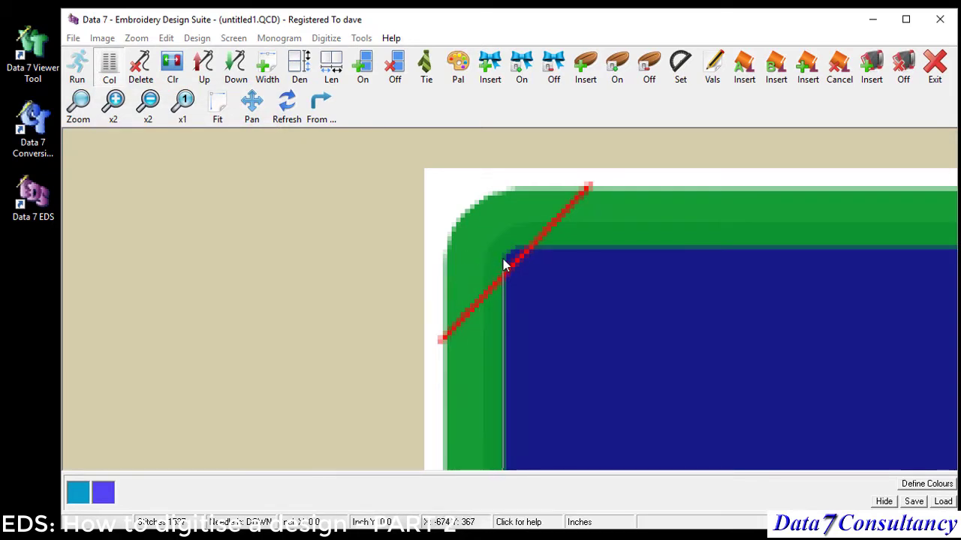
pyautogui.click(444, 258)
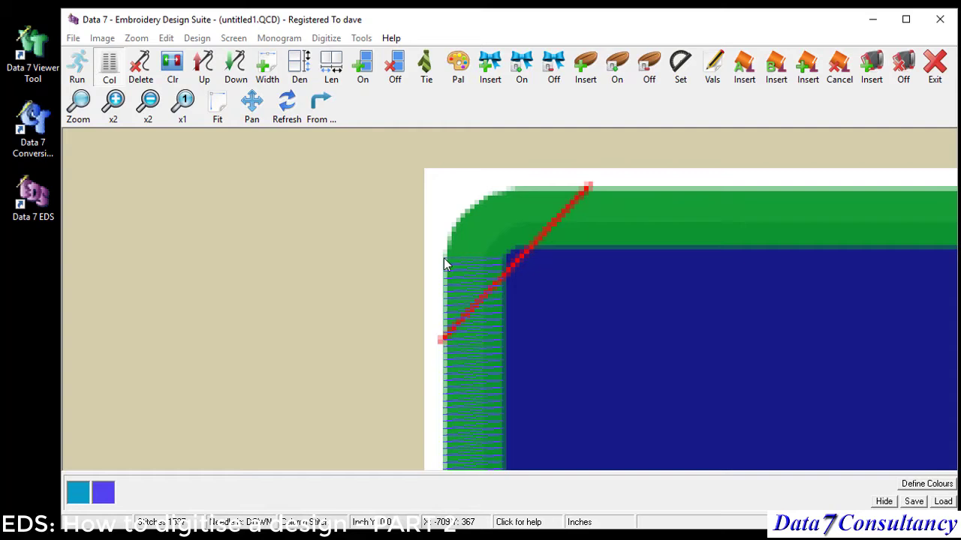
pyautogui.click(503, 259)
pyautogui.click(517, 245)
pyautogui.click(515, 186)
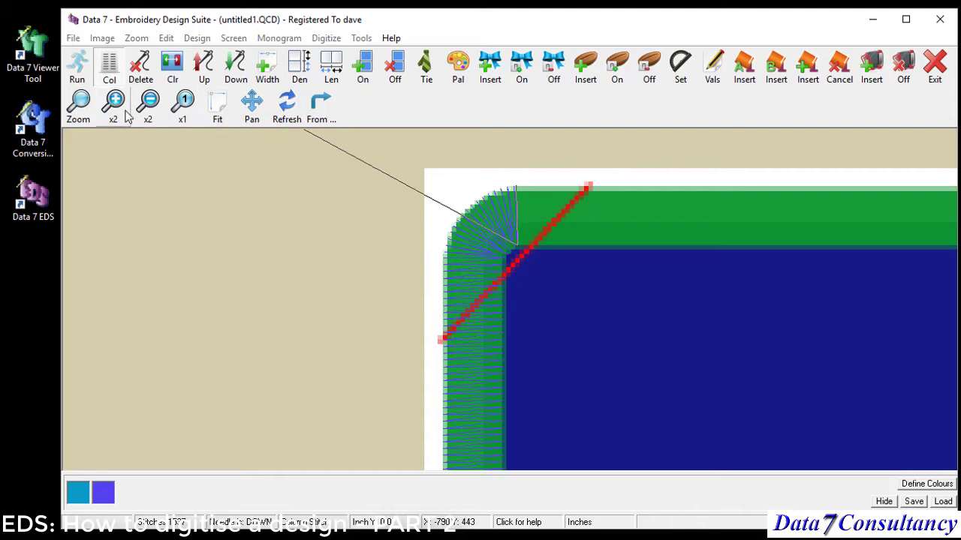
# - Digitise the border's top edge in column stitch, ending where the upper-right corner begins to curve
pyautogui.click(253, 112)
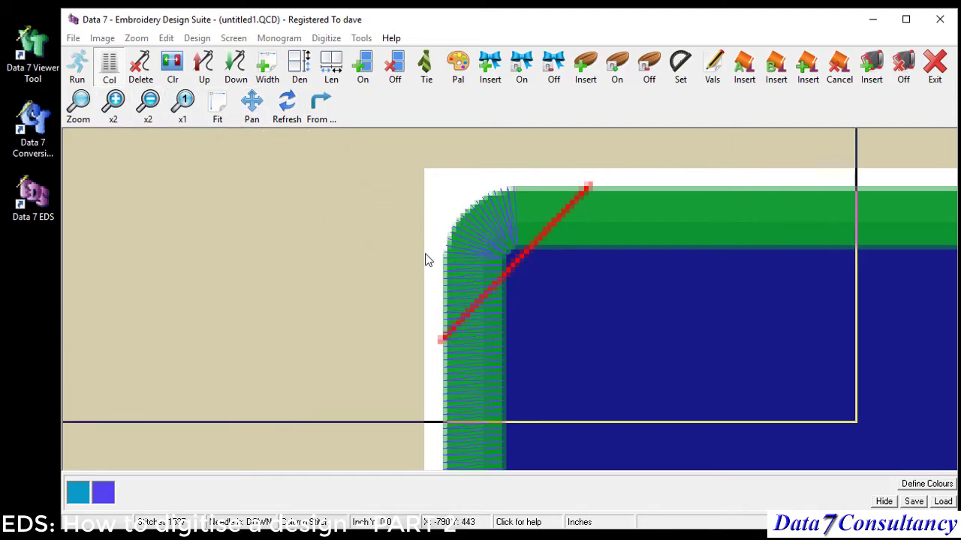
pyautogui.click(884, 304)
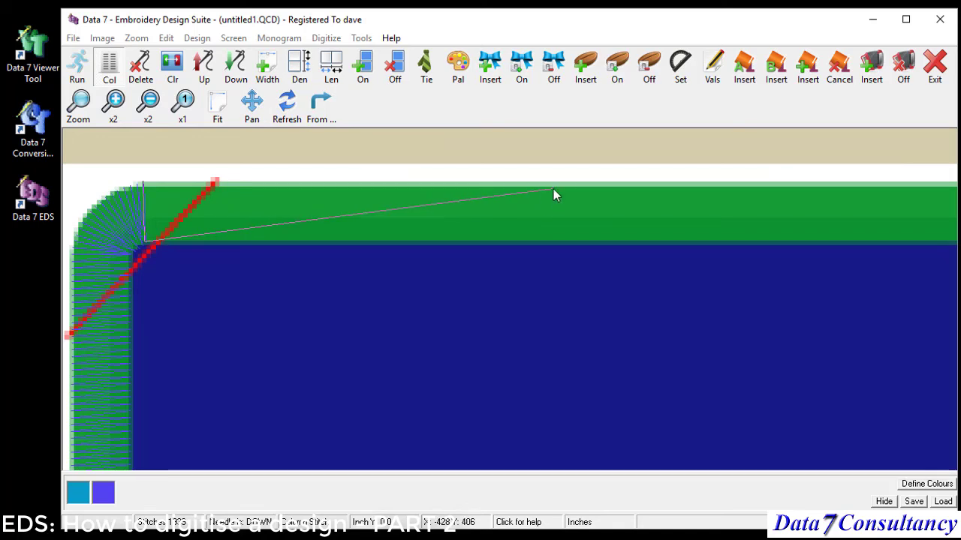
pyautogui.click(149, 120)
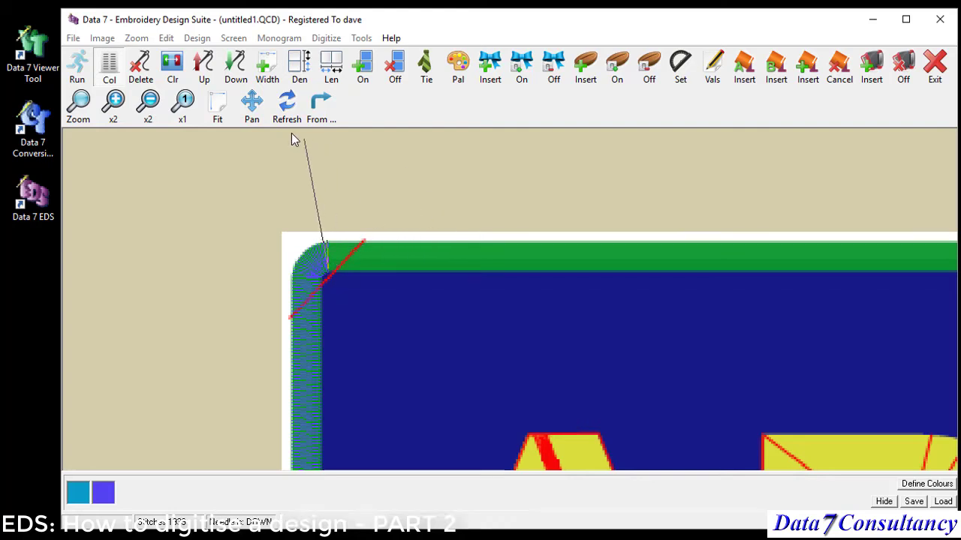
pyautogui.click(252, 119)
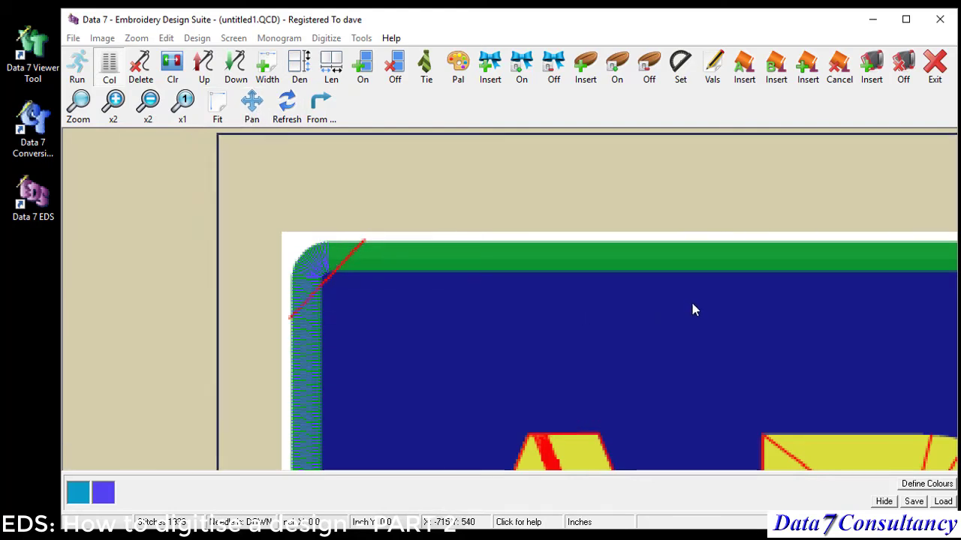
pyautogui.click(750, 285)
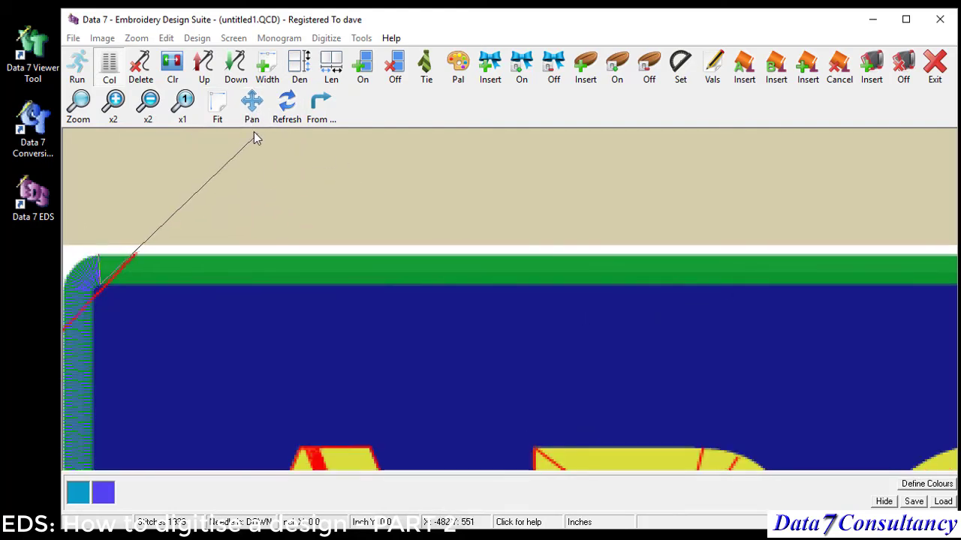
pyautogui.click(149, 118)
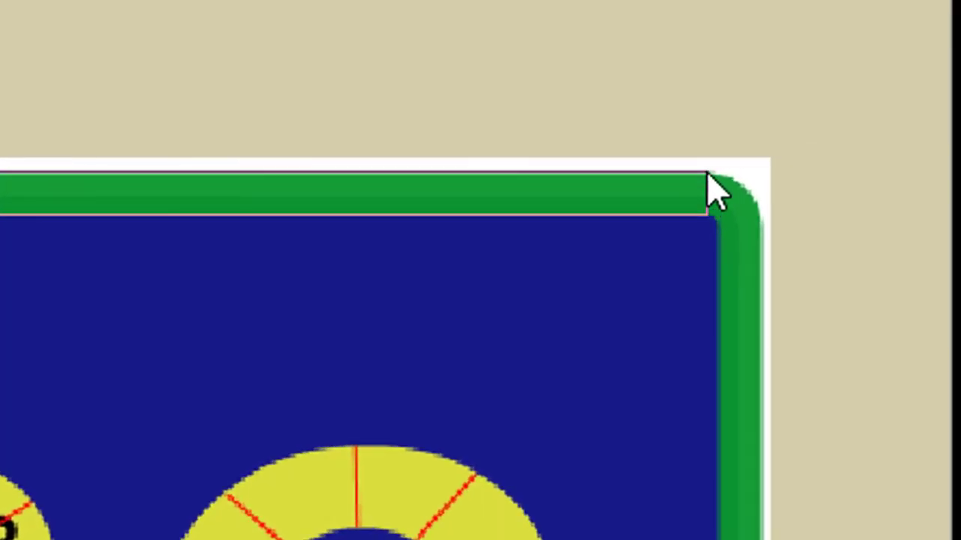
pyautogui.click(708, 176)
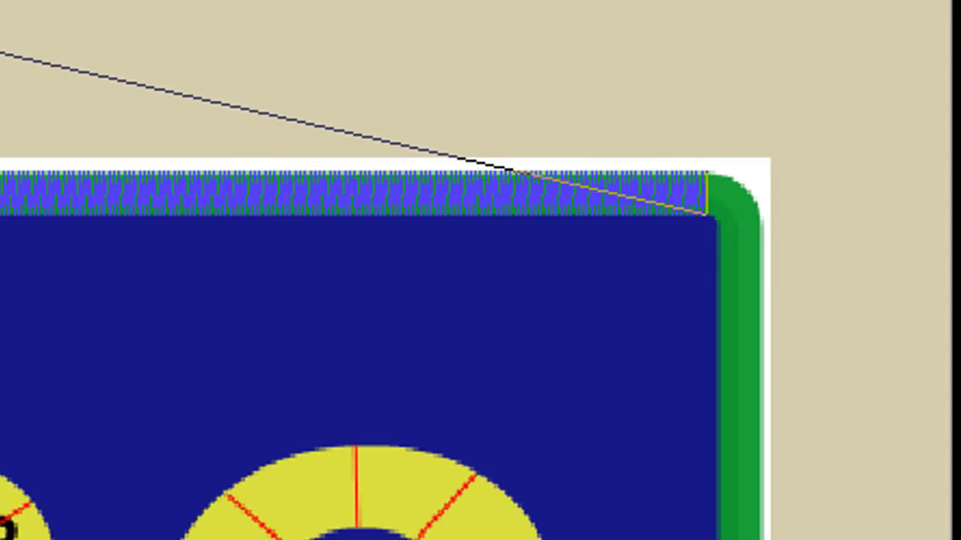
# - Fill the border's upper-right rounded corner with column stitches, ending at the start of the straight right edge
pyautogui.moveTo(592, 61); pyautogui.dragTo(832, 375)
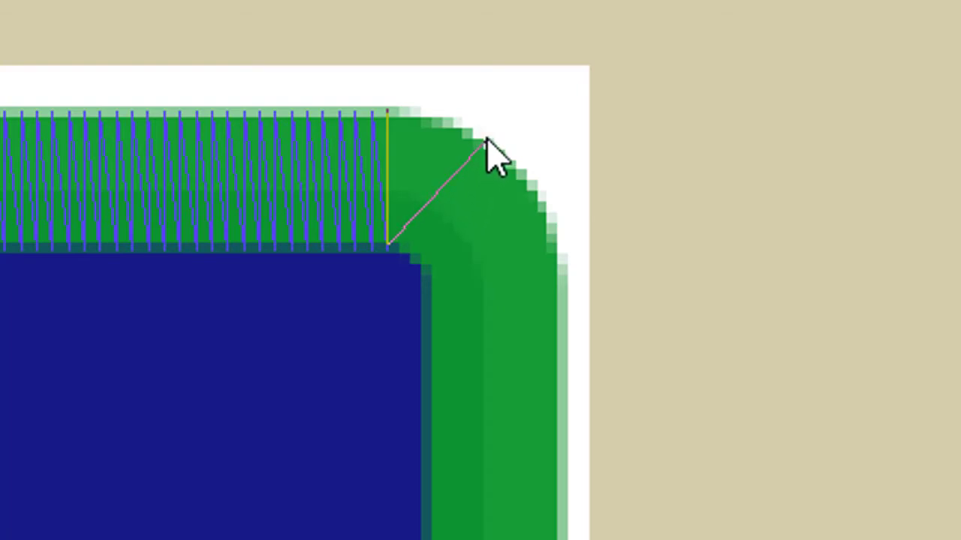
pyautogui.click(424, 272)
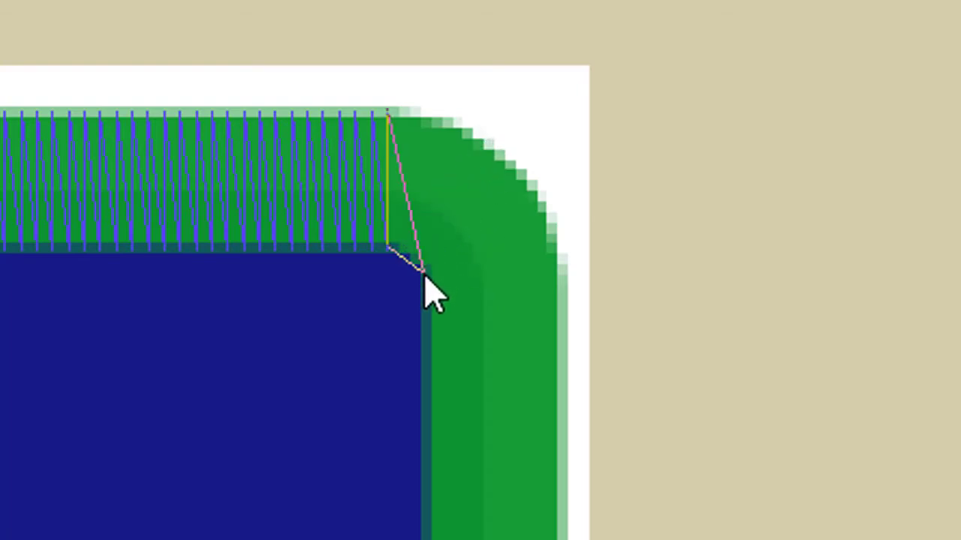
pyautogui.click(560, 270)
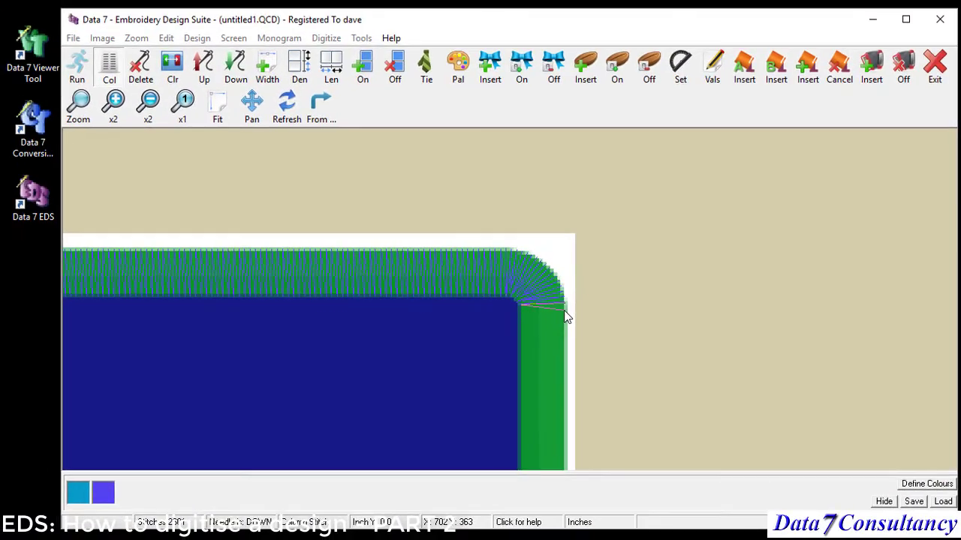
# - Close the border by column-stitching its right edge down to the already stitched lower-right corner
pyautogui.click(148, 119)
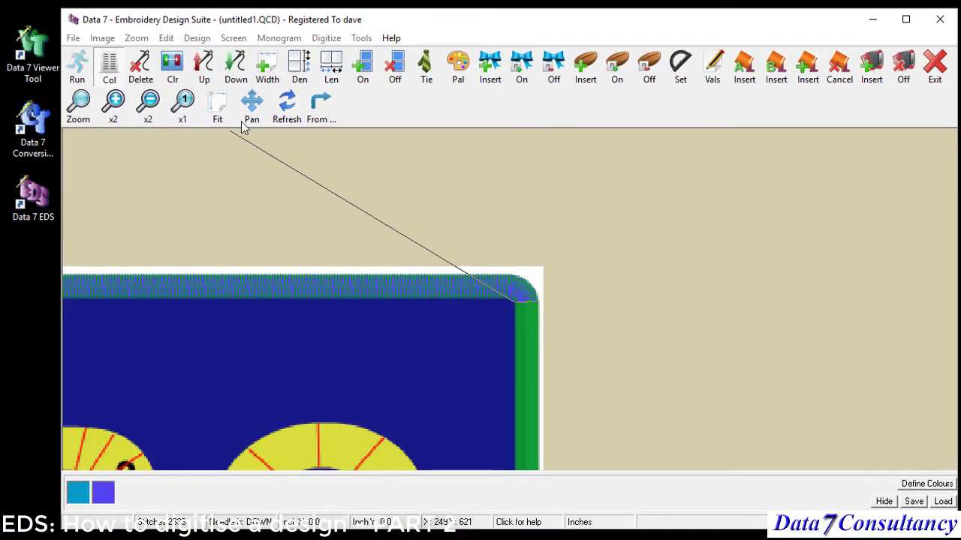
pyautogui.click(252, 110)
pyautogui.click(536, 395)
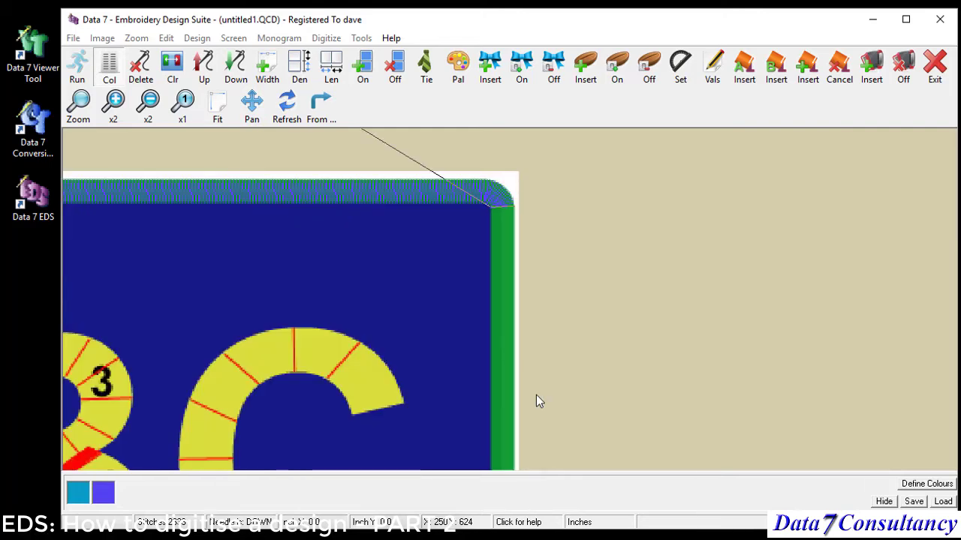
pyautogui.click(149, 118)
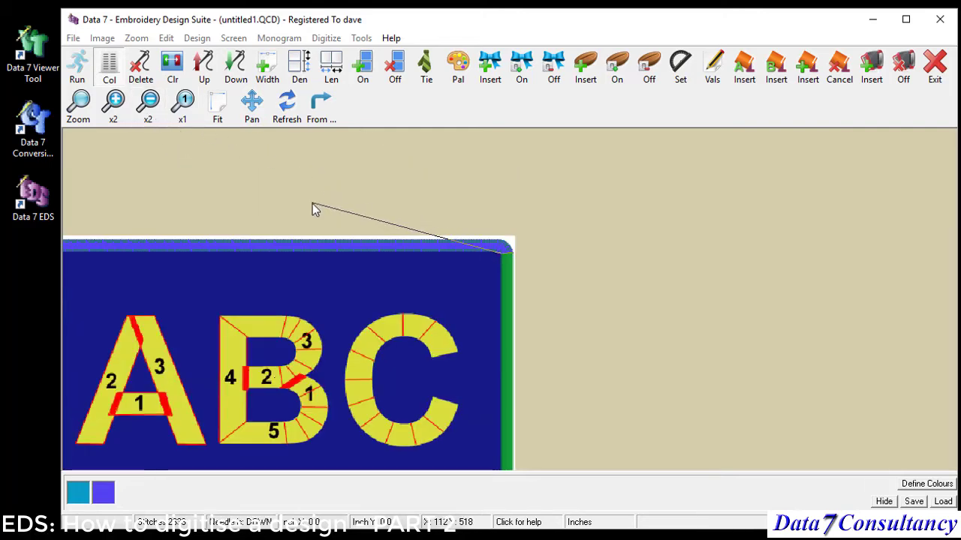
pyautogui.click(255, 120)
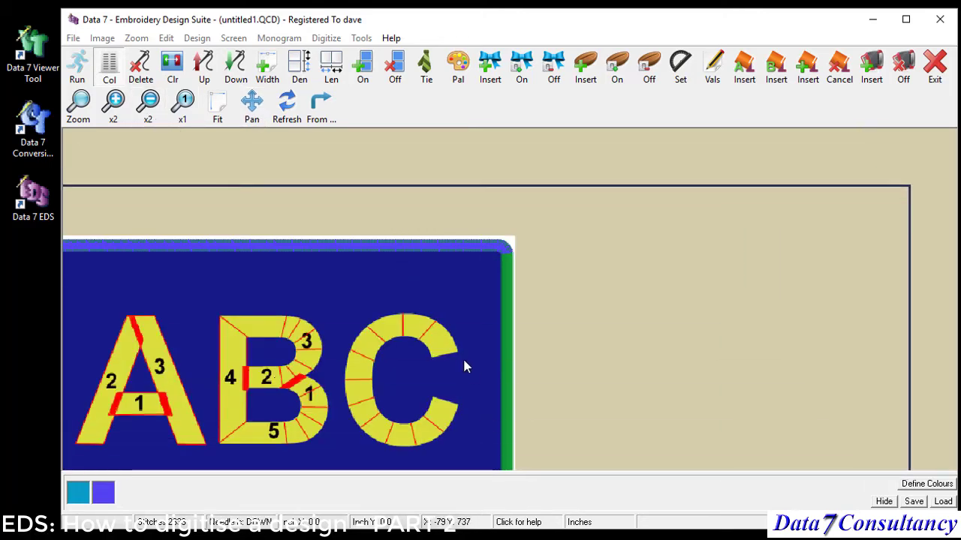
pyautogui.click(478, 380)
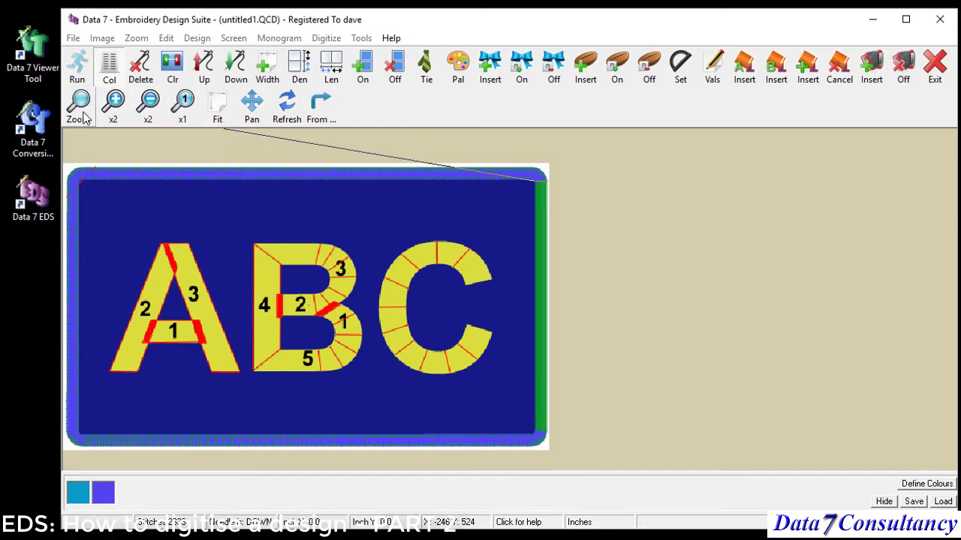
pyautogui.moveTo(469, 380); pyautogui.dragTo(575, 467)
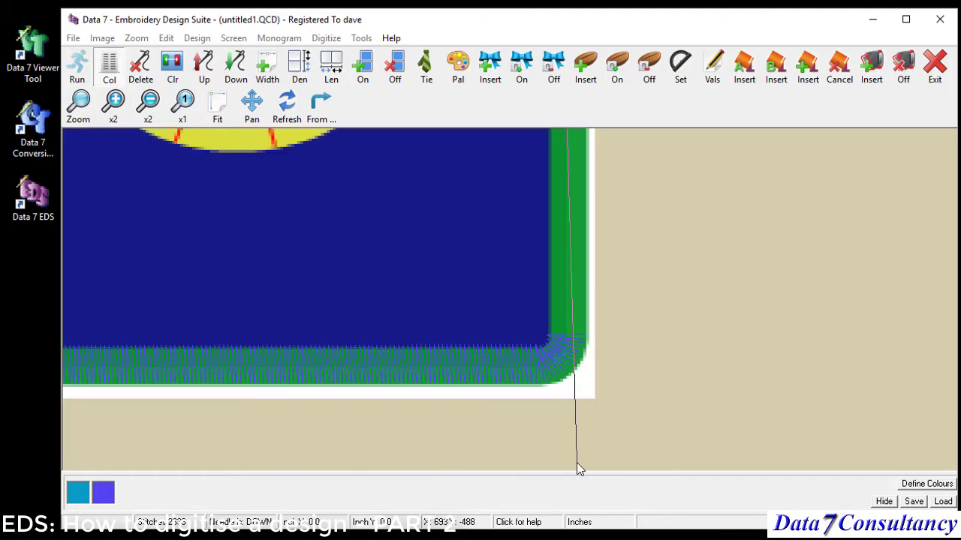
pyautogui.click(550, 342)
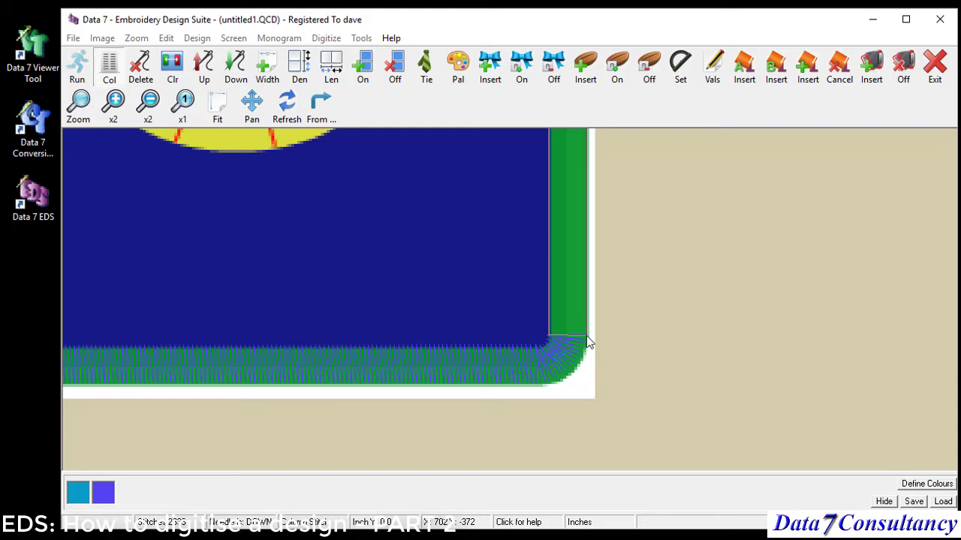
pyautogui.click(586, 335)
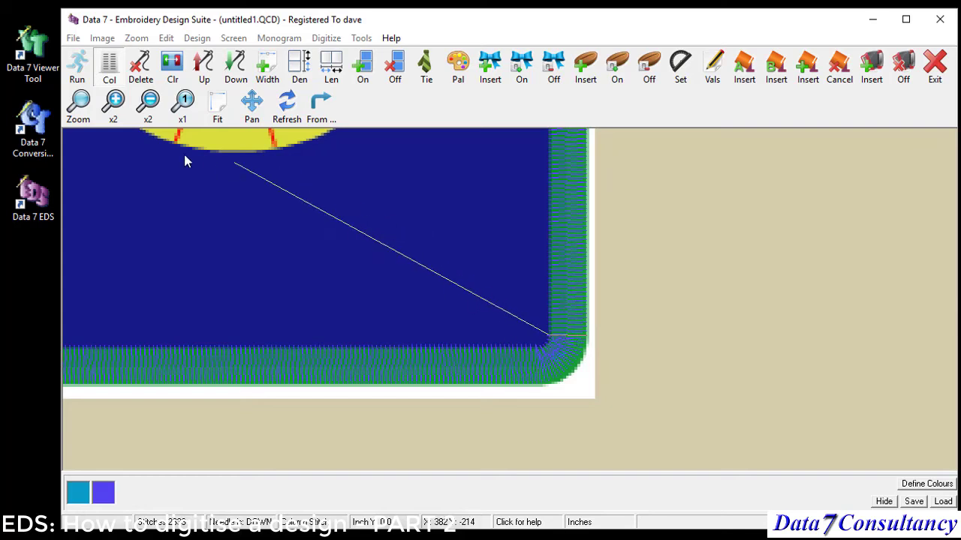
# - Switch to run stitch and add stitches across the border from the inner to the outer edge at the lower-right corner
pyautogui.click(83, 75)
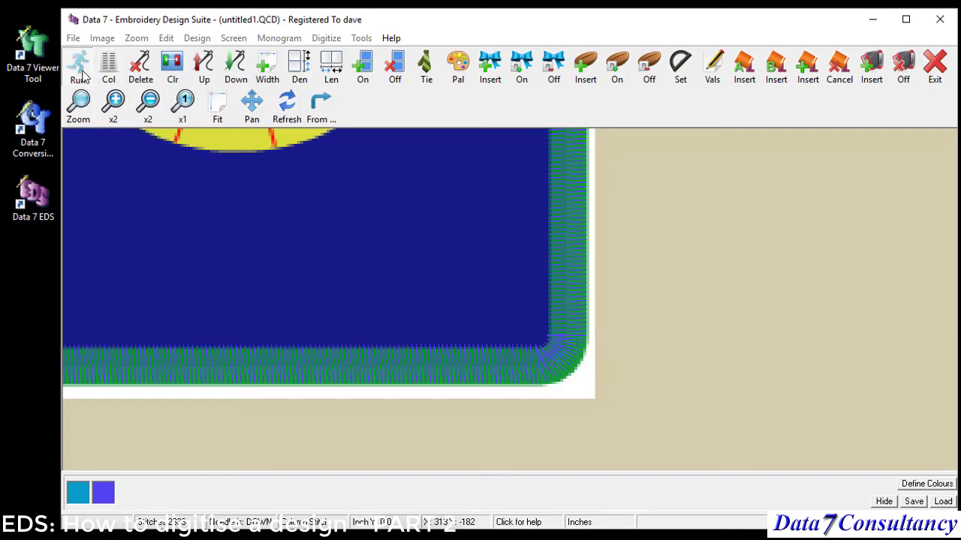
pyautogui.click(551, 337)
pyautogui.click(586, 337)
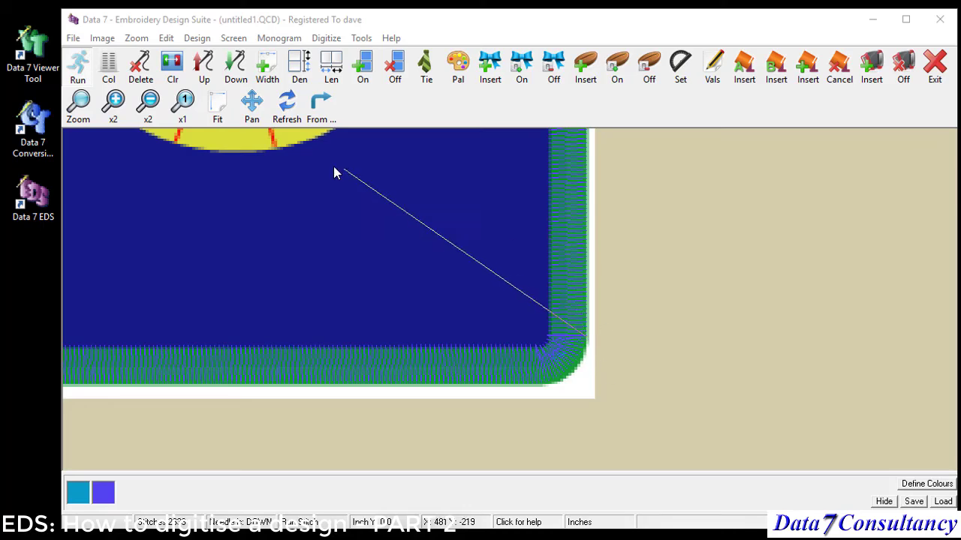
# - Fit the design in view and display all stitches by setting the starting stitch number to 0
pyautogui.click(217, 105)
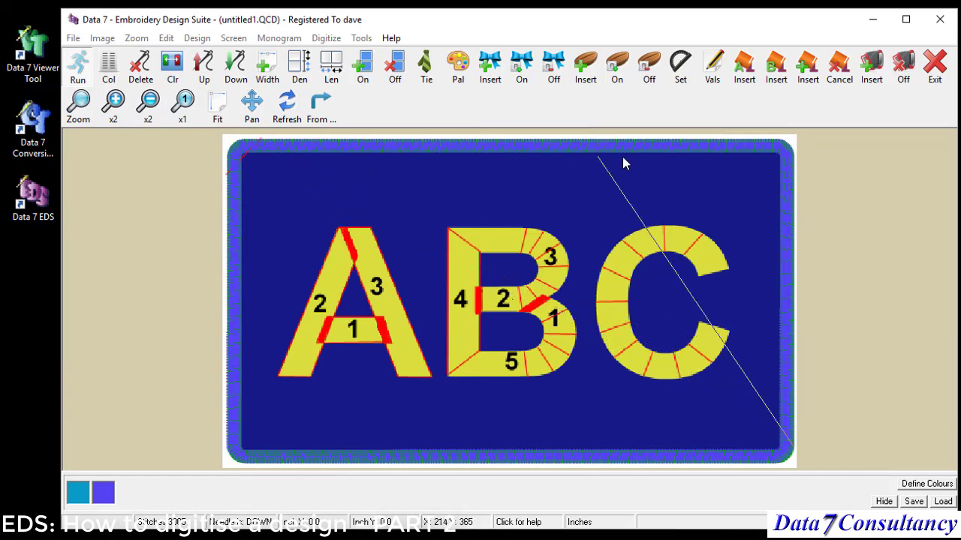
pyautogui.click(320, 108)
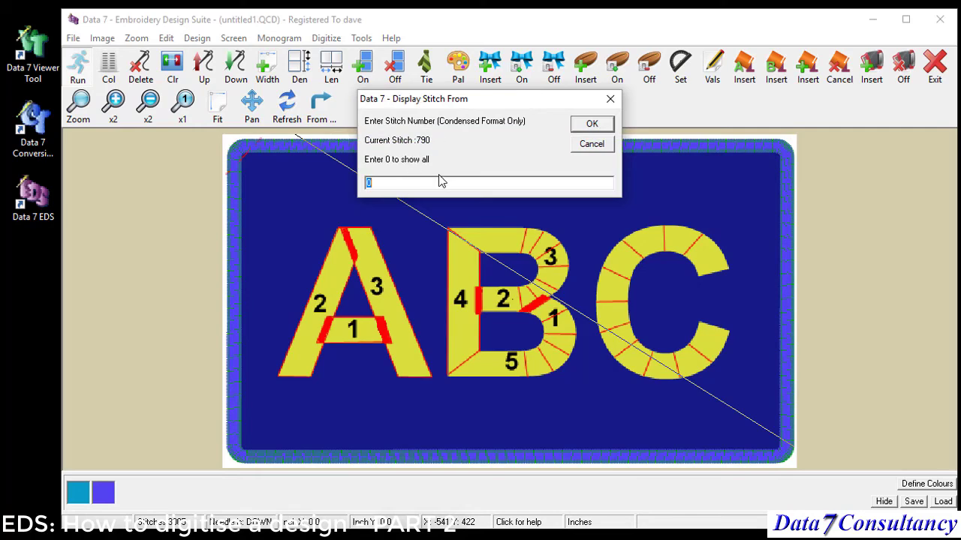
pyautogui.press('Return')
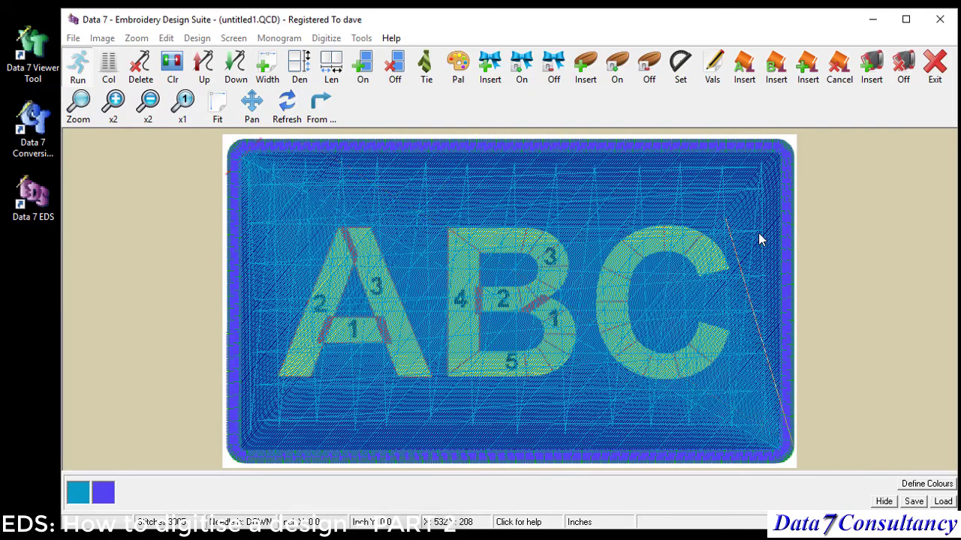